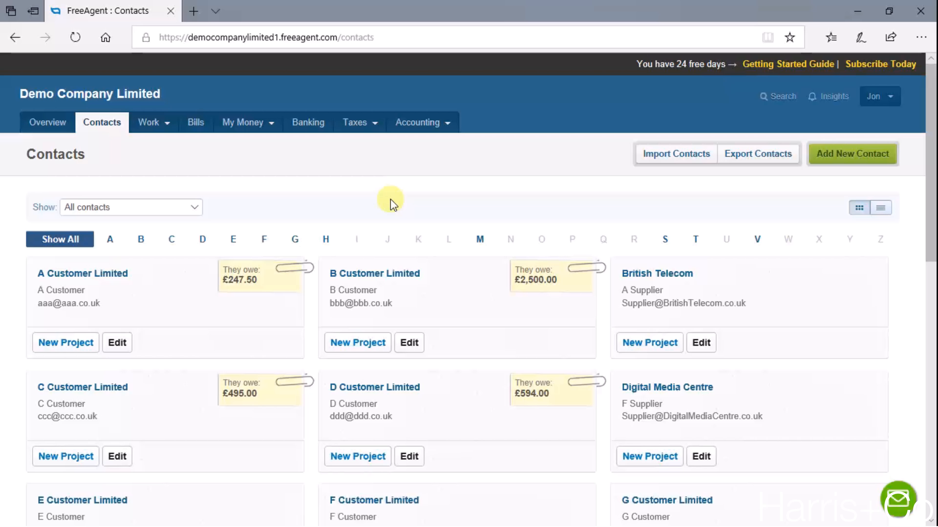
- Open a blank new contact form and enter the contact's first and last name
left_click(847, 162)
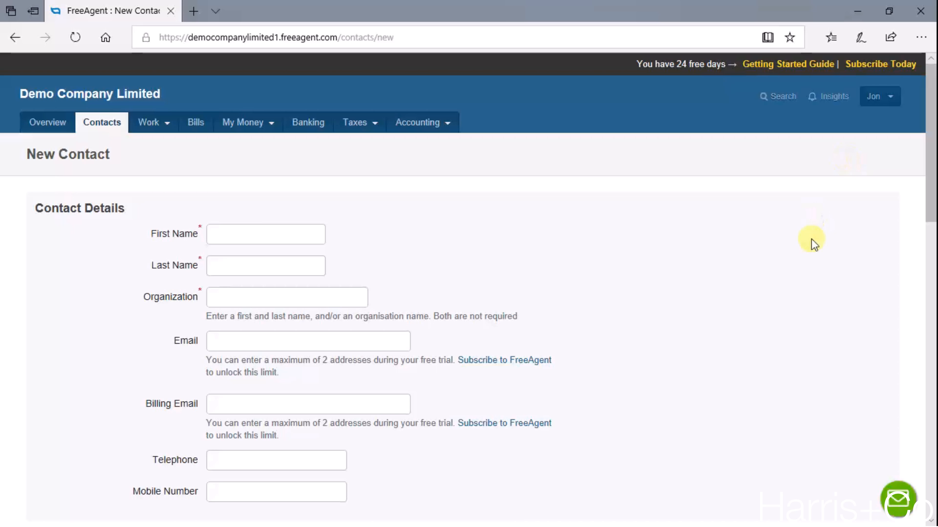
scroll(814, 244, "down", 1)
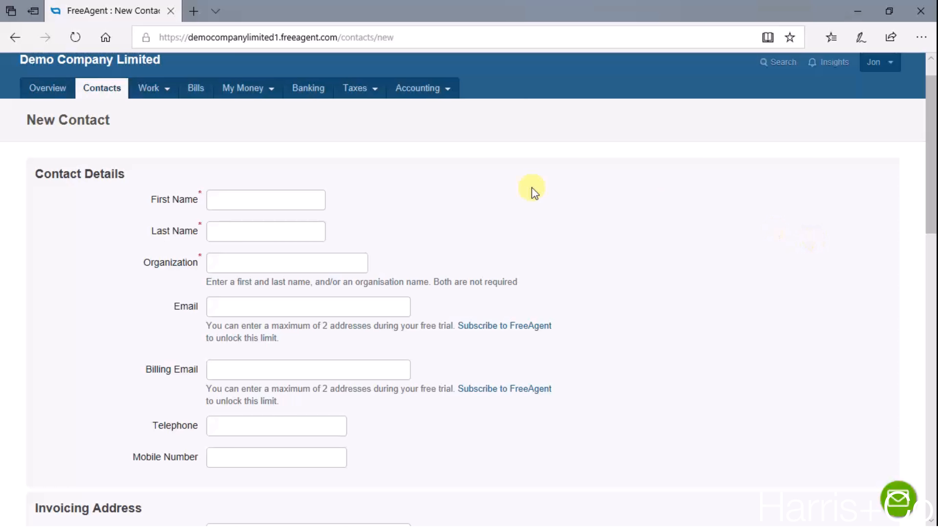
left_click(275, 196)
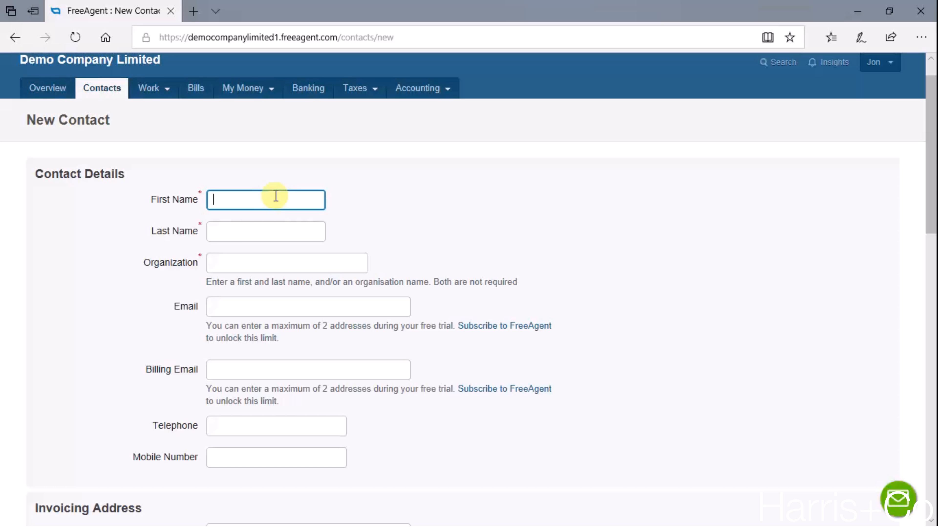
type("John")
key("Tab")
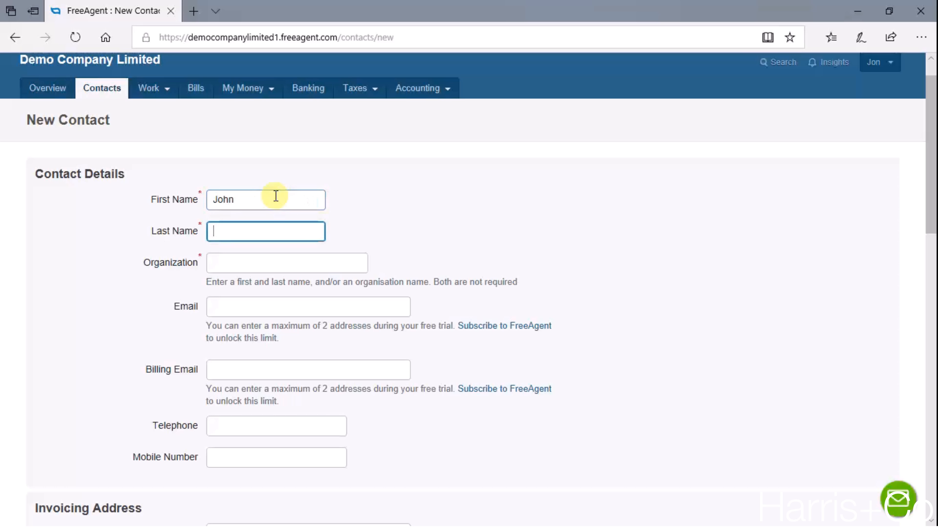
type("Smith")
- Add the contact's organisation name and e-mail address
key("Tab")
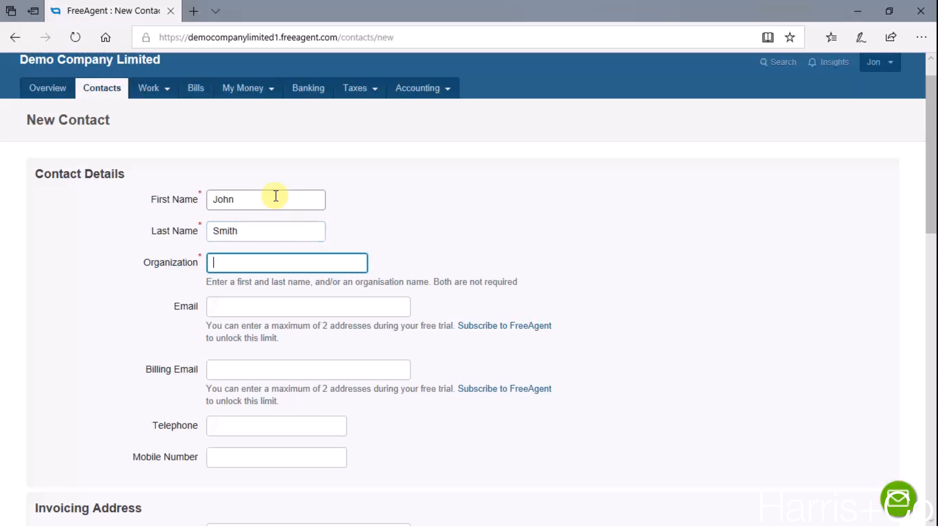
type("John Smith Limited")
key("Tab")
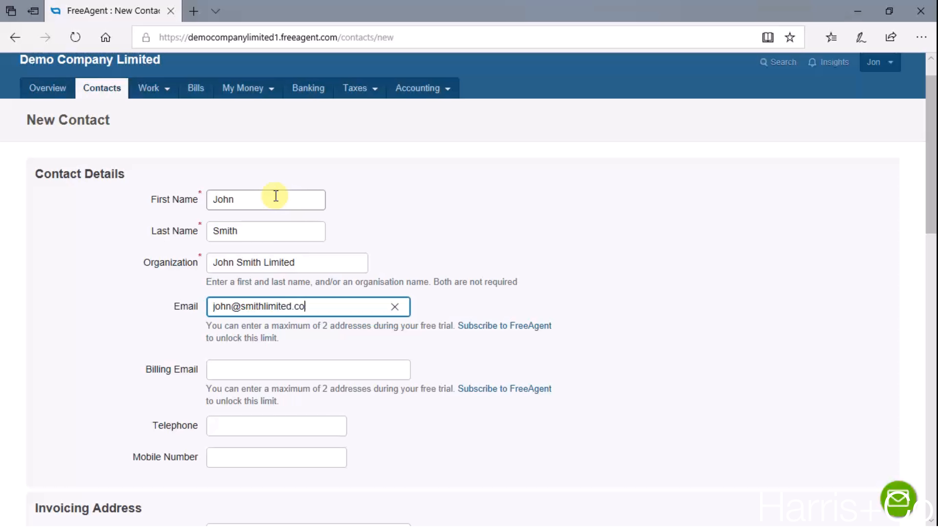
key("Tab")
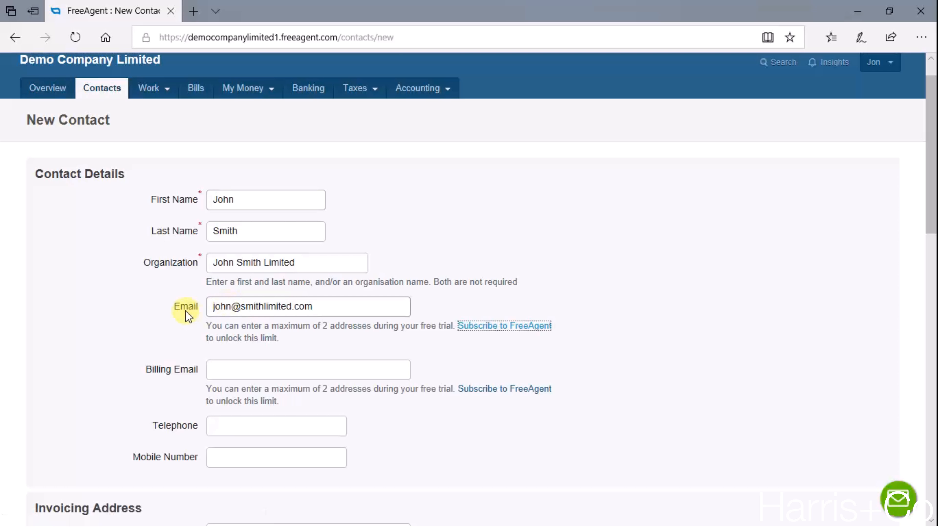
scroll(186, 310, "down", 1)
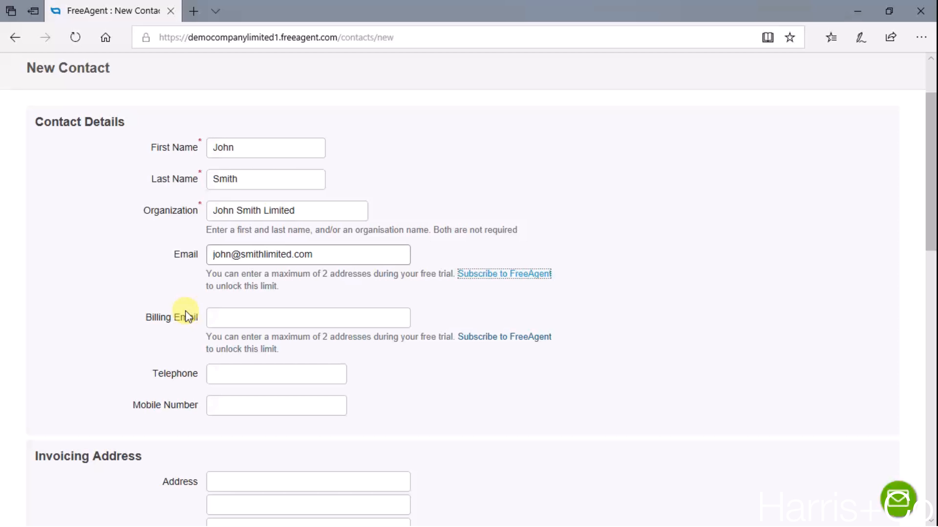
- Enter the contact's telephone number and mobile number
left_click(263, 324)
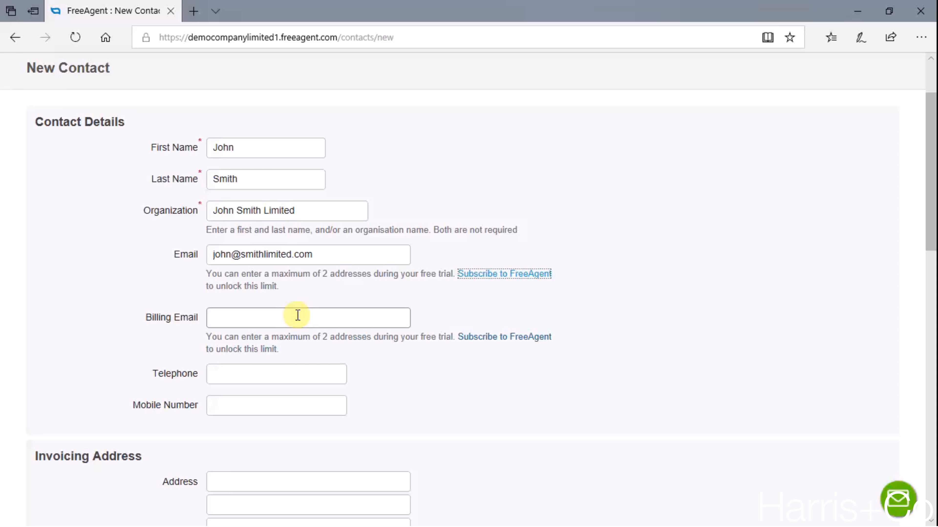
scroll(297, 315, "down", 2)
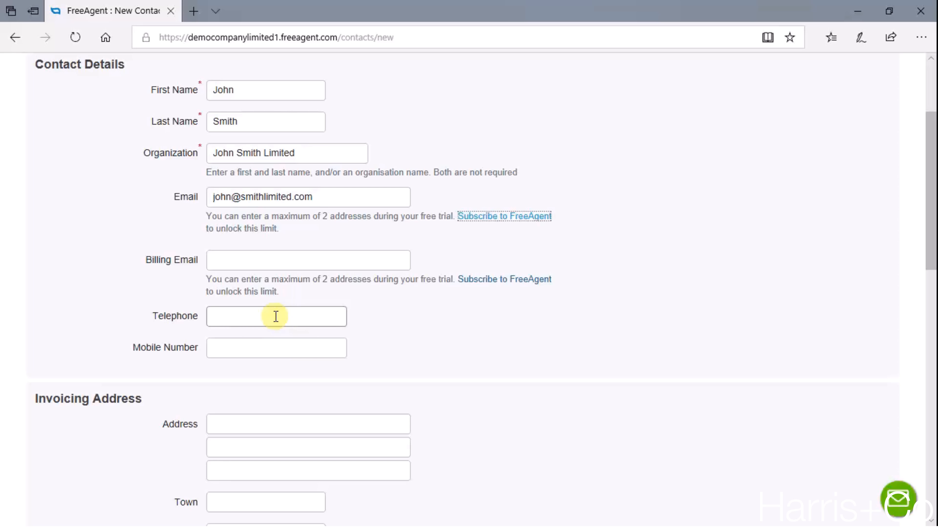
left_click(276, 317)
type("01111")
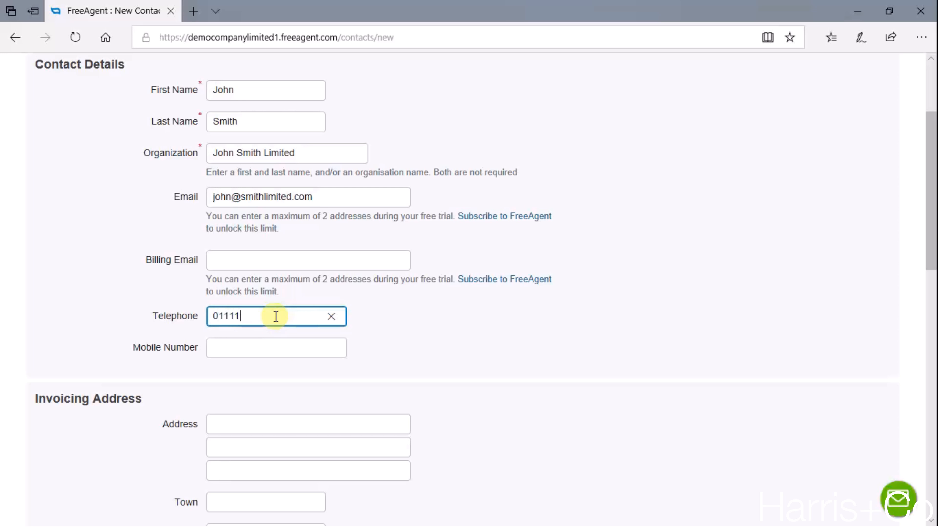
type(" 111 111")
key("Tab")
type("077")
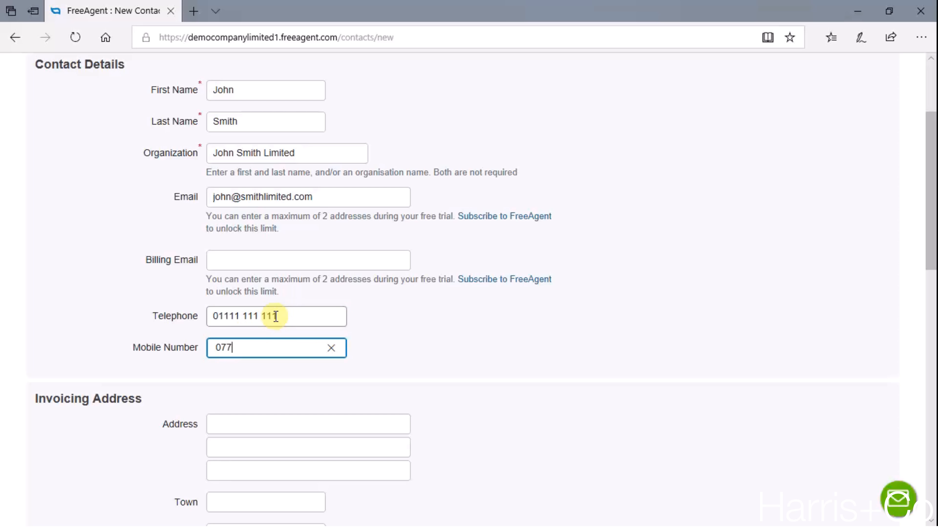
type("77 777 777")
key("Tab")
- Enter the invoicing address: street line, village, town, county and postcode
scroll(276, 317, "down", 2)
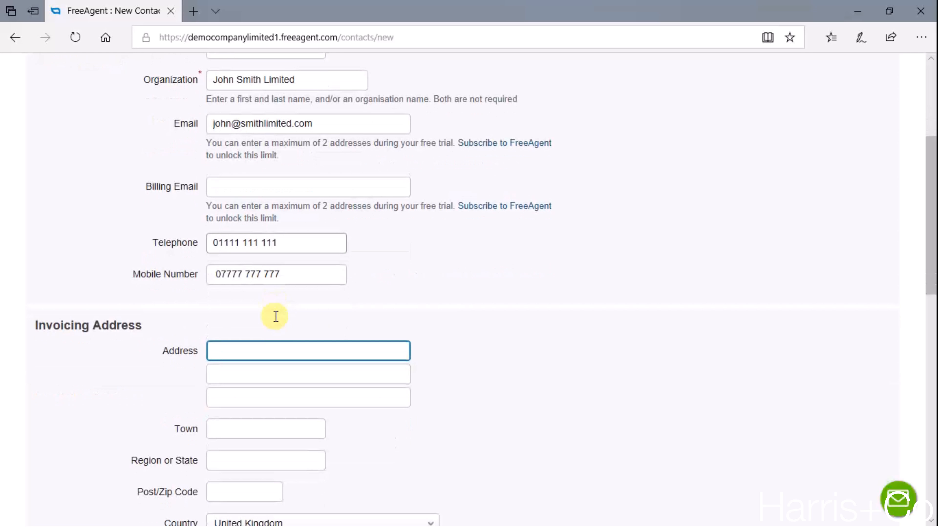
scroll(275, 317, "down", 2)
scroll(276, 316, "down", 1)
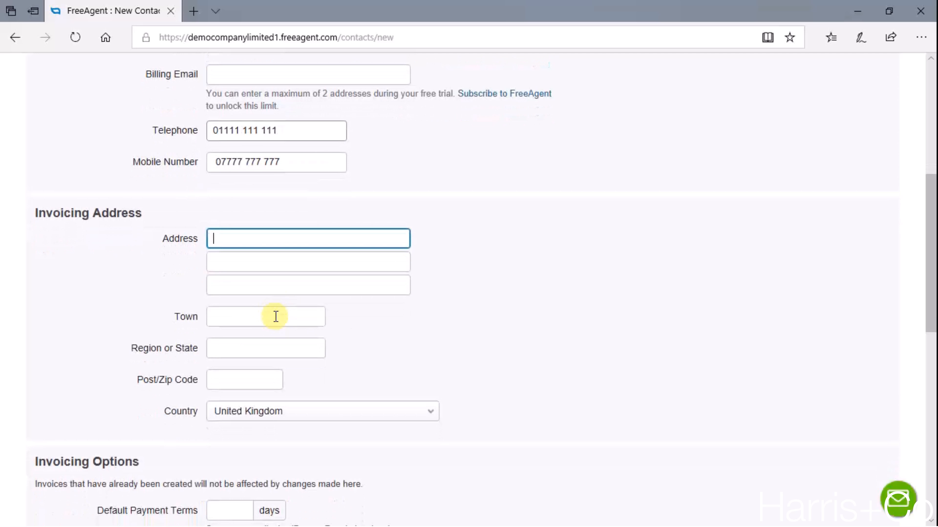
scroll(275, 316, "down", 1)
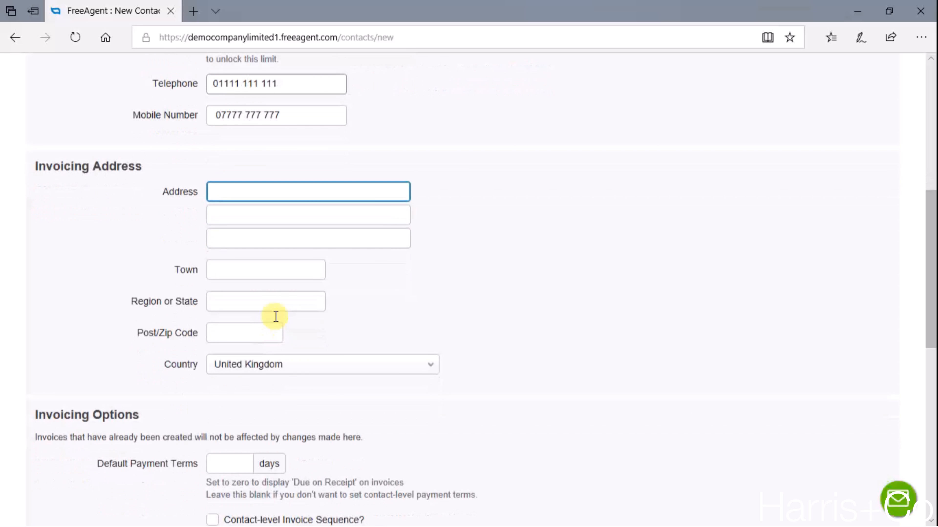
scroll(275, 316, "down", 1)
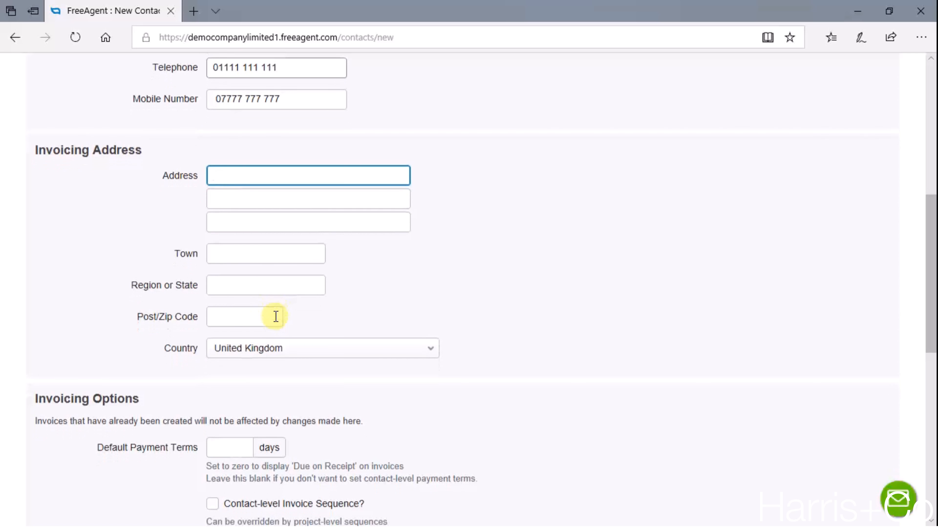
type("123 Street")
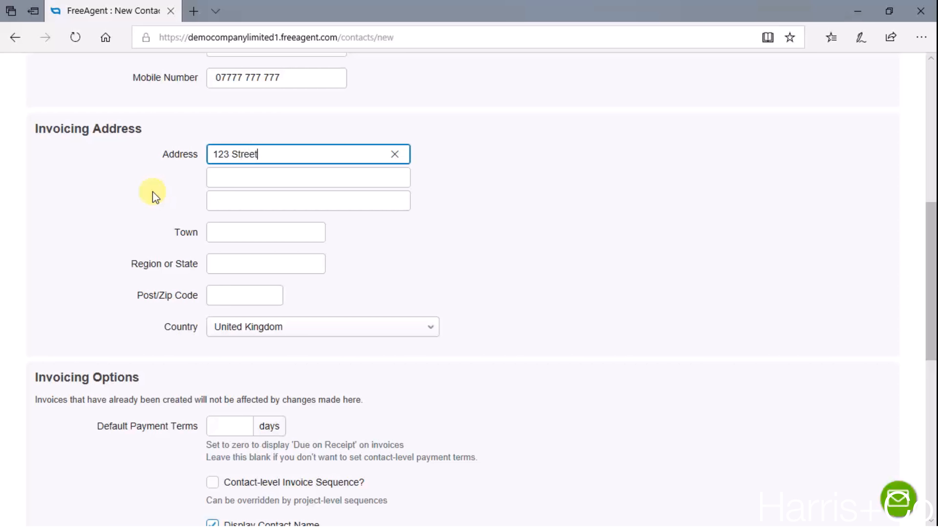
key("Tab")
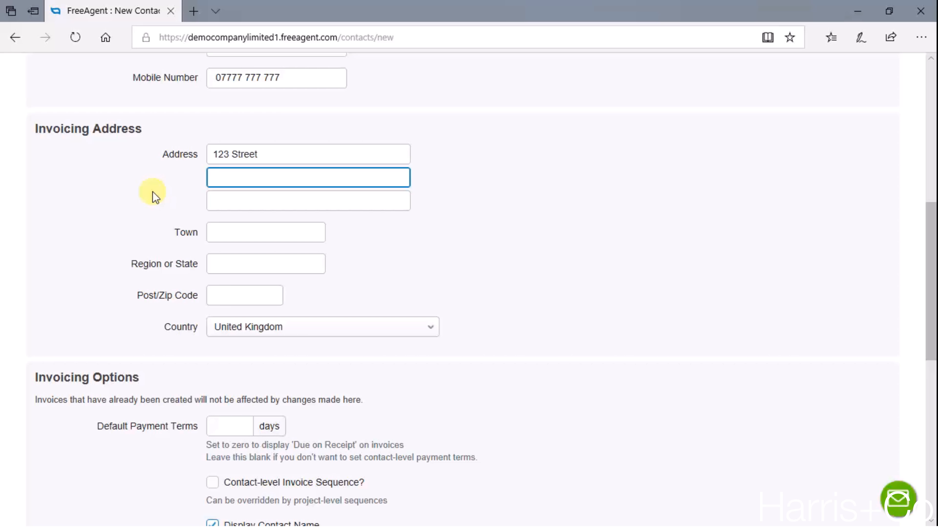
type("Best Village")
key("Tab")
key("Tab")
type("Best Town")
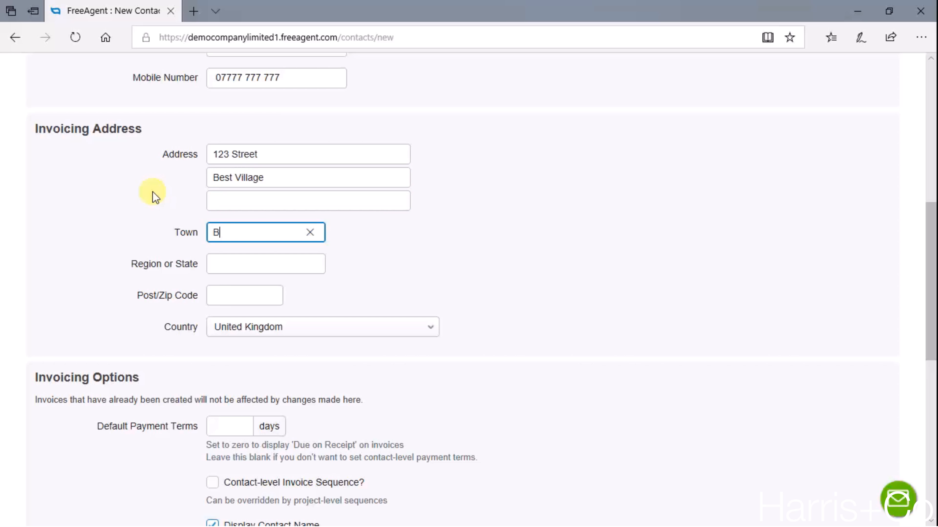
key("Tab")
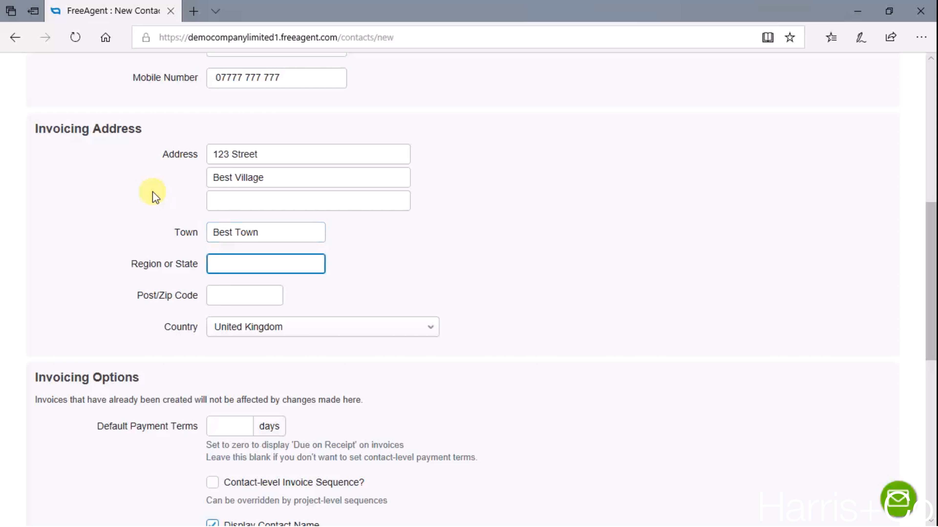
type("Best County")
key("Tab")
type("A")
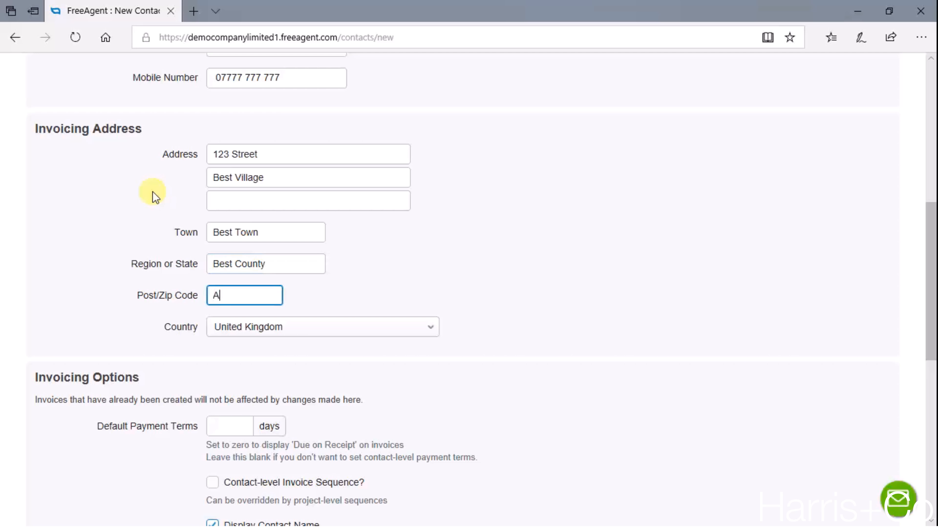
type("A1 1AA")
scroll(367, 266, "down", 4)
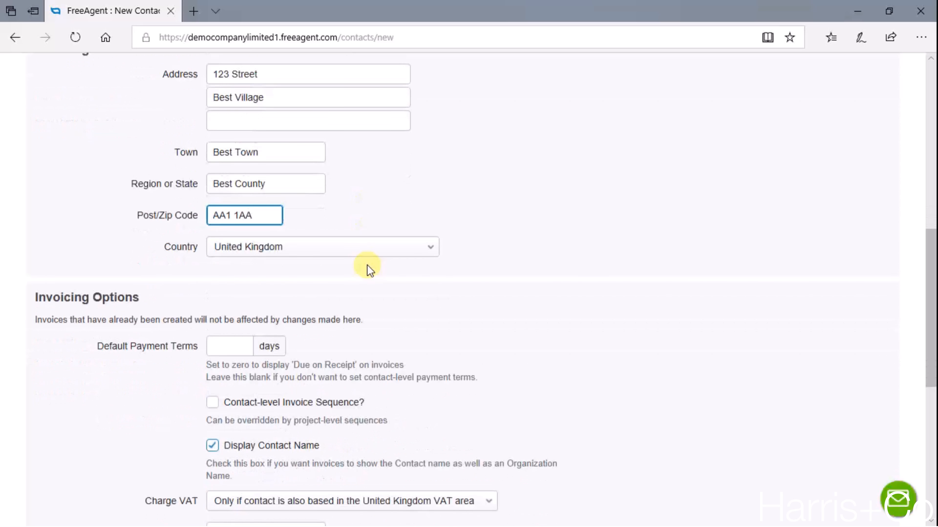
- Set the contact's default payment terms to 15 days
scroll(368, 267, "down", 2)
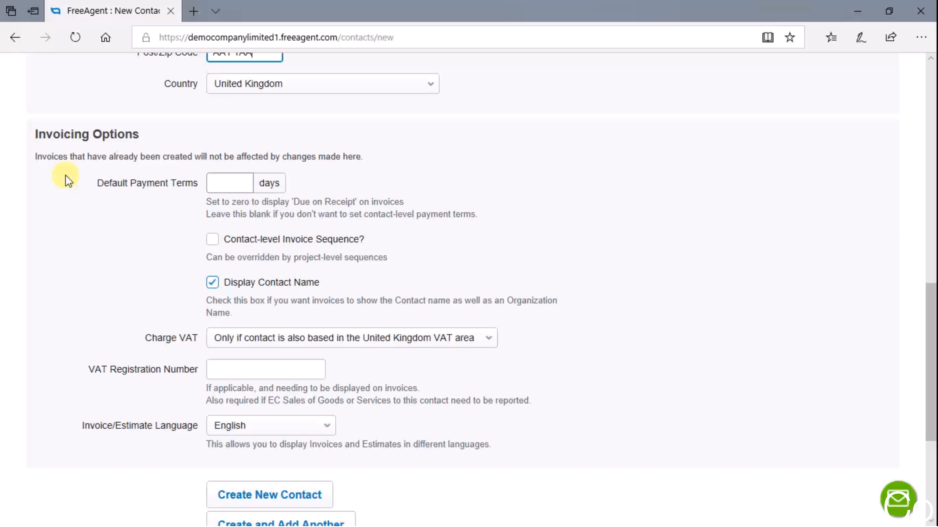
left_click(232, 182)
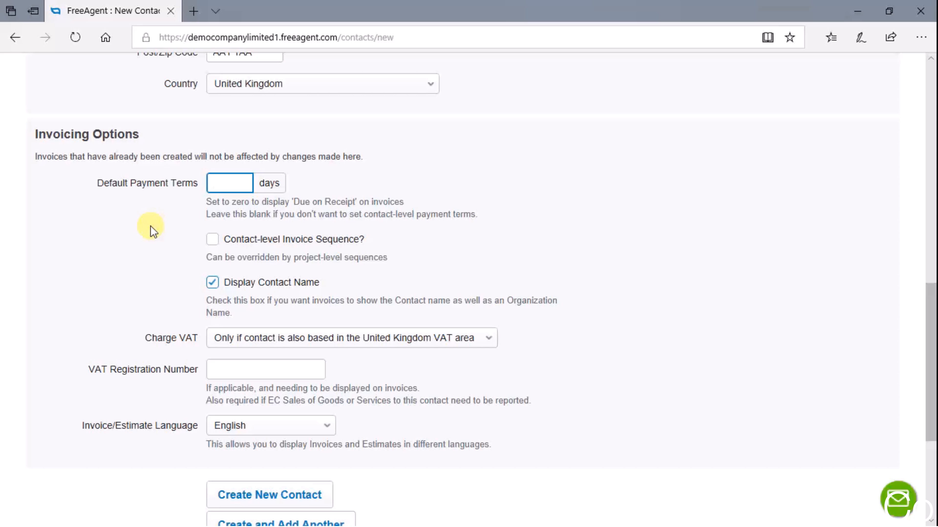
type("15")
key("Tab")
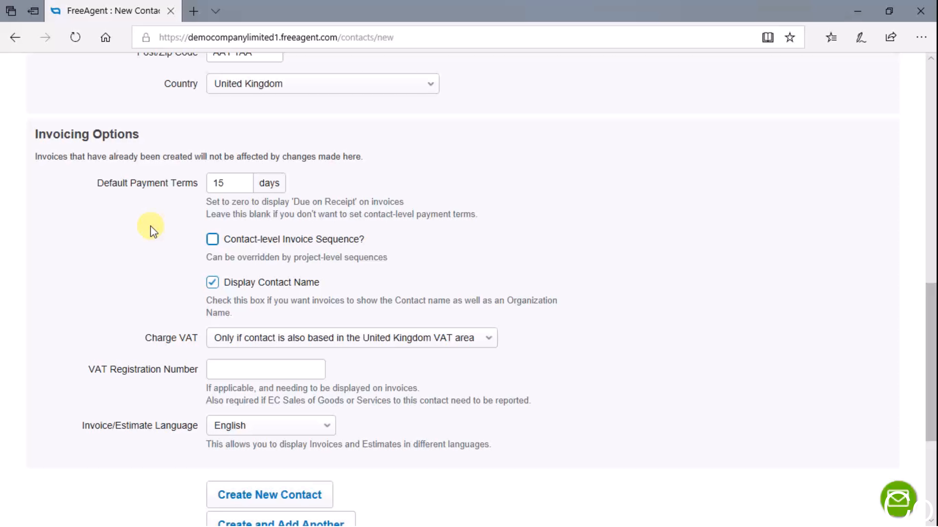
scroll(144, 233, "down", 3)
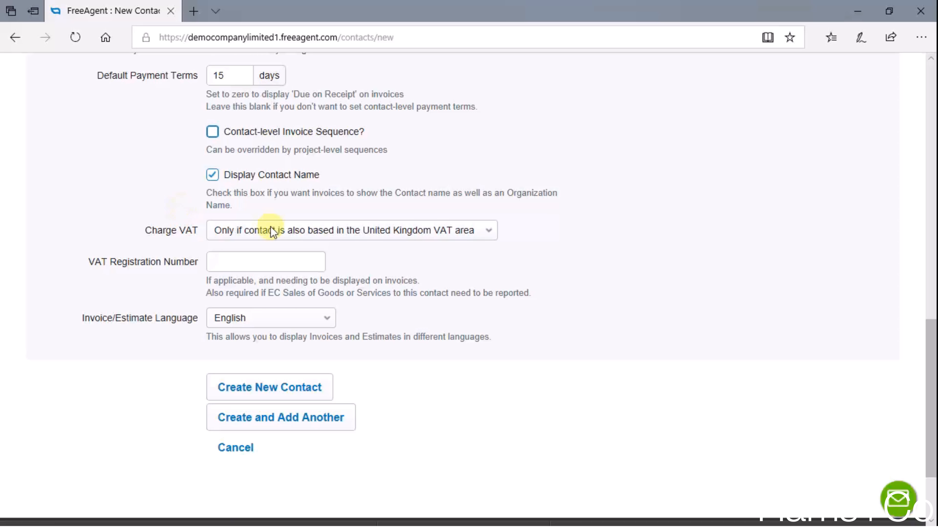
- Enter the contact's VAT registration number
left_click(244, 268)
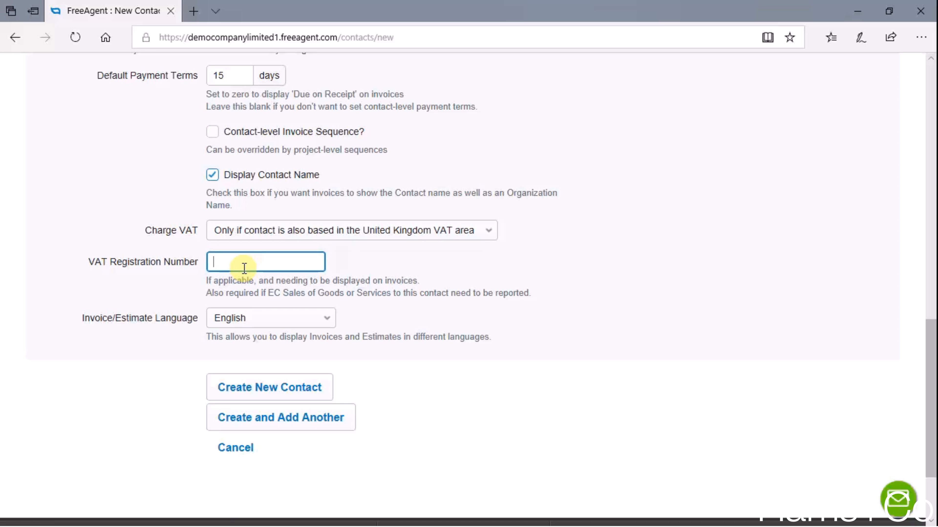
type("123456789")
scroll(244, 268, "down", 2)
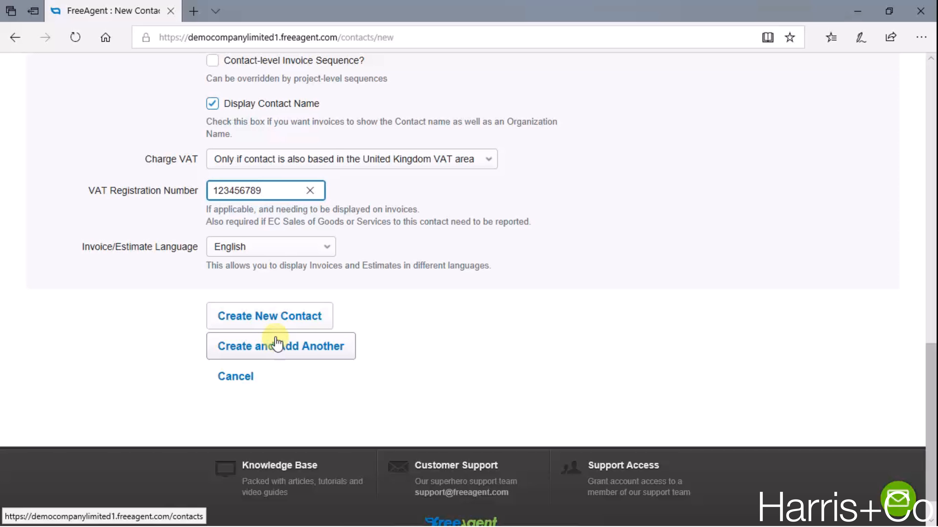
- Create the contact from the completed form
left_click(273, 324)
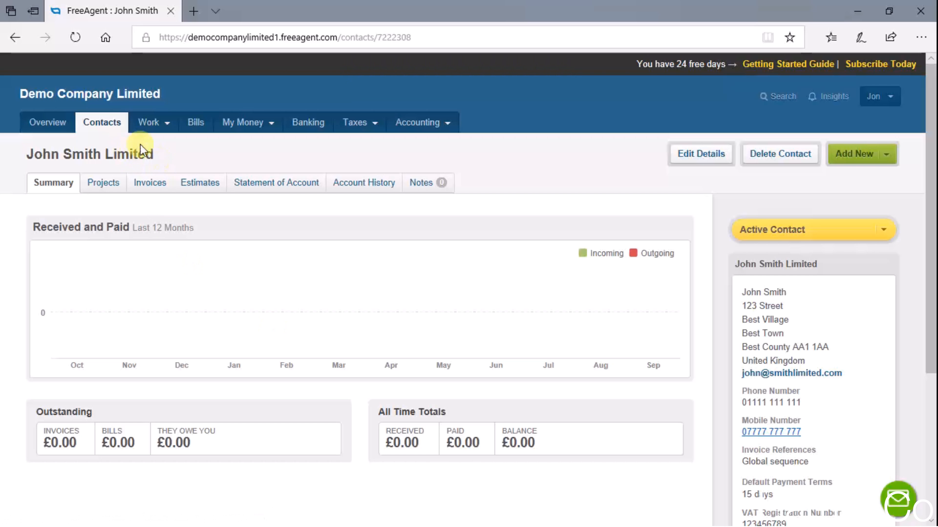
left_click(102, 126)
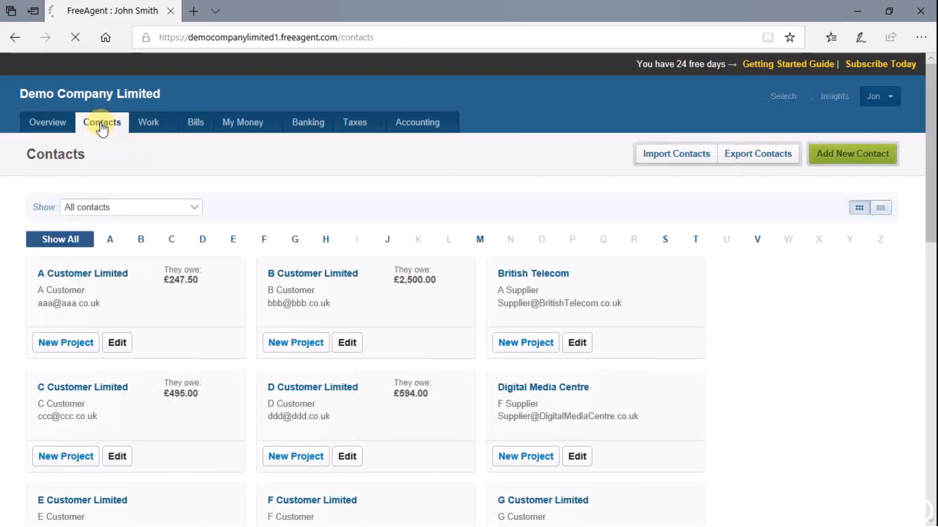
scroll(194, 314, "down", 1)
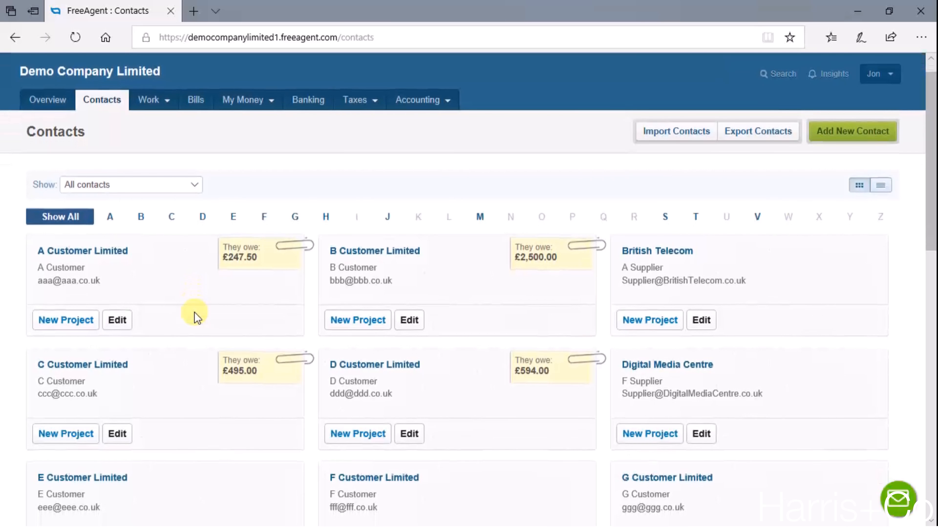
scroll(195, 313, "down", 7)
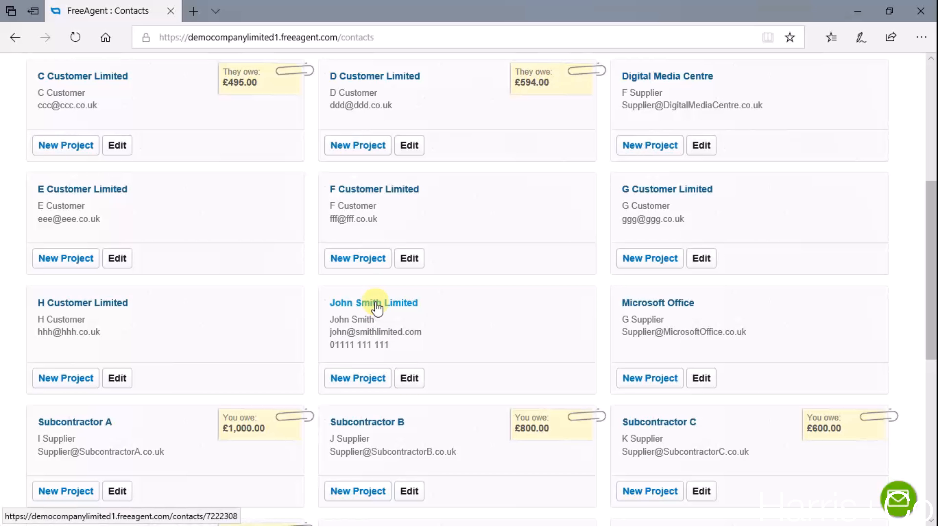
left_click(377, 305)
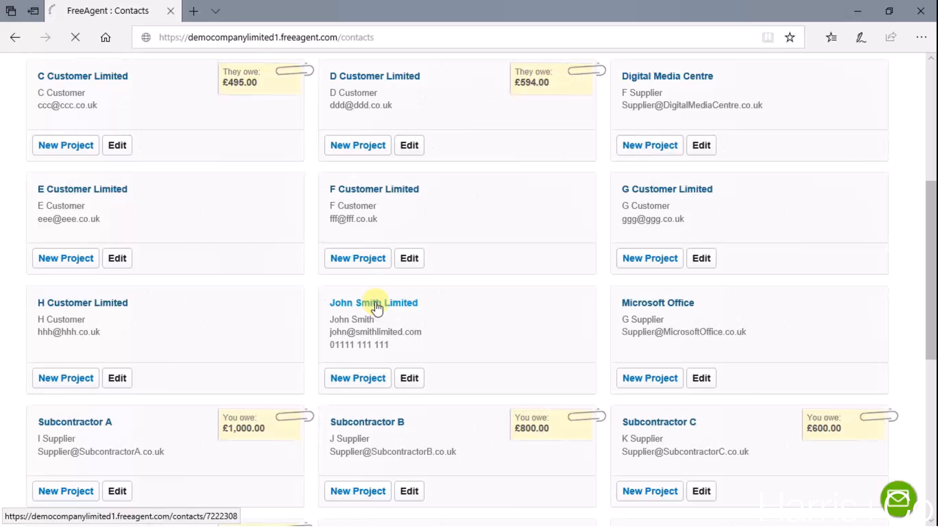